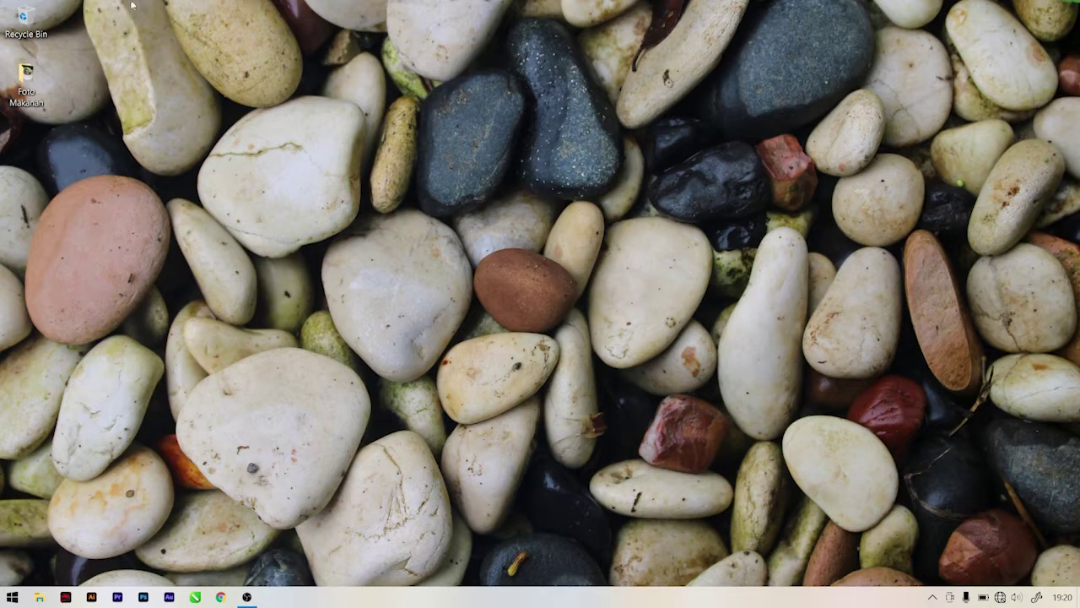
- Open the Foto Makanan folder full-screen and preview Sop Iga.JPG in Photos
double_click(31, 82)
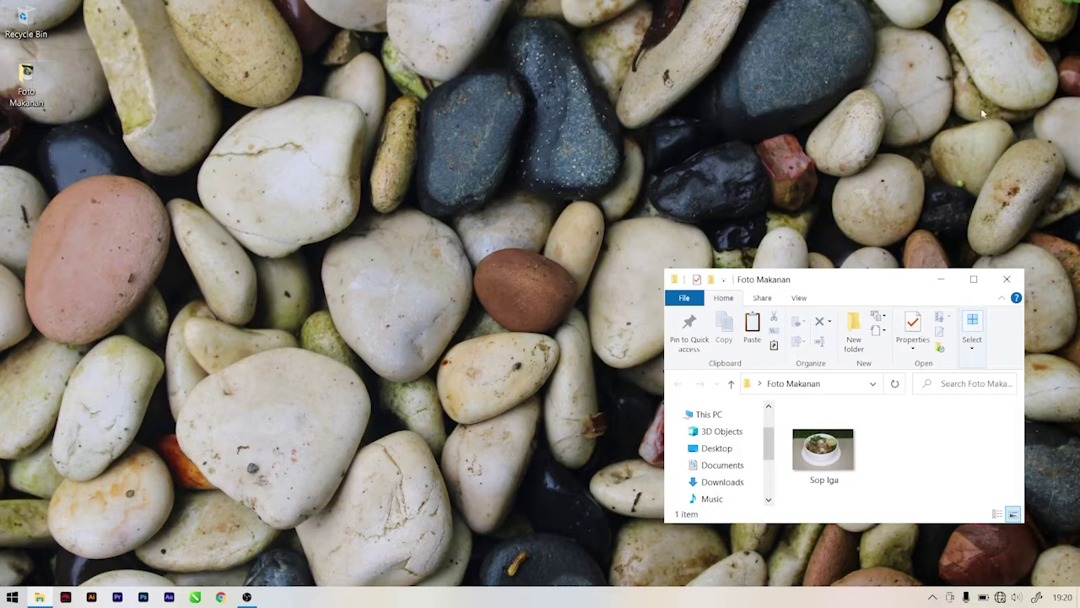
left_click(974, 280)
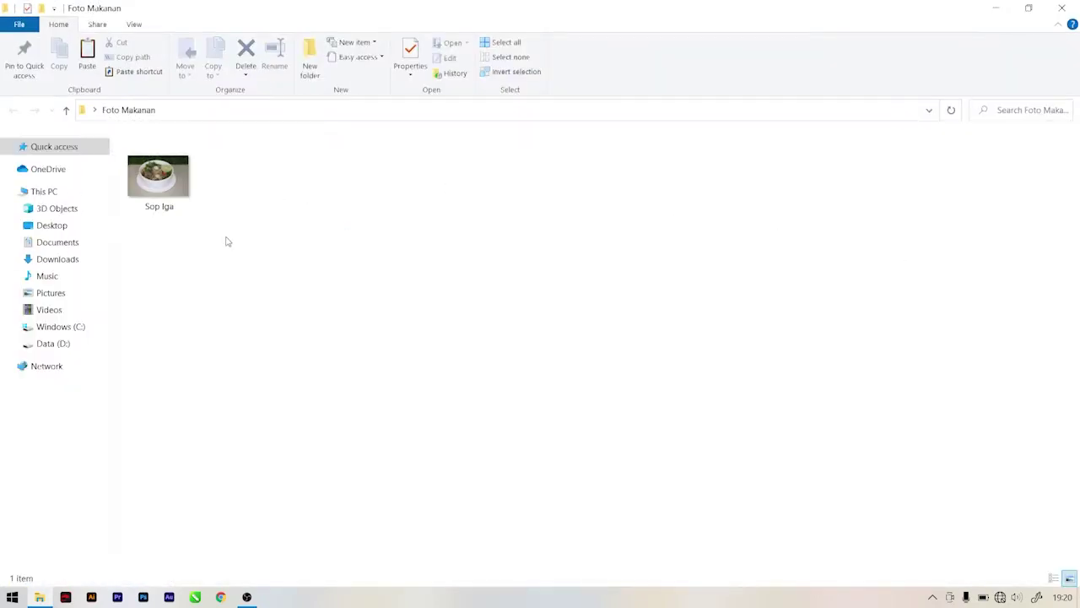
left_click(167, 188)
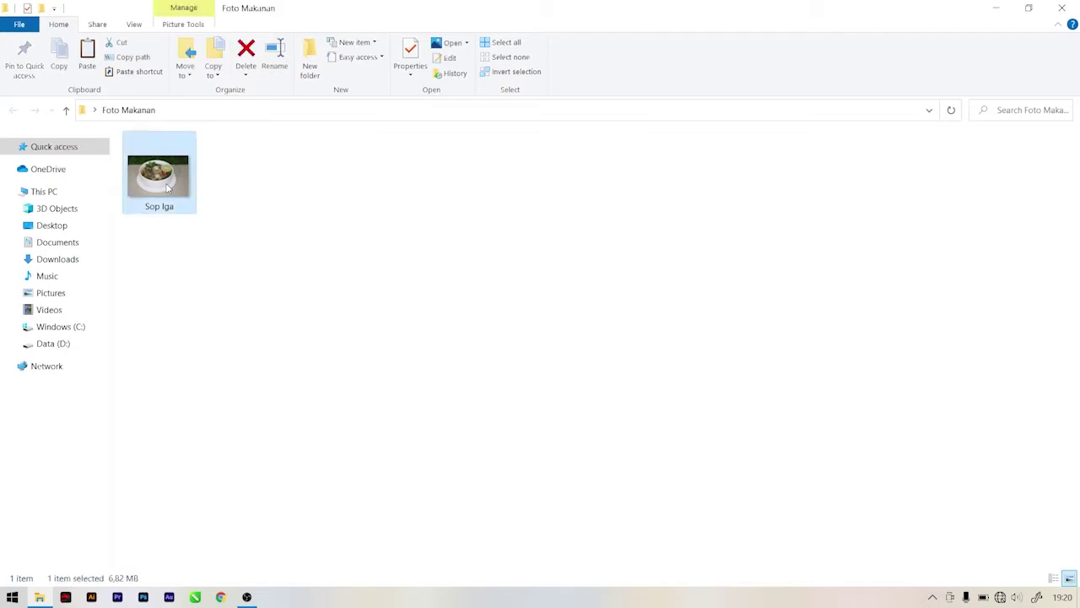
double_click(167, 187)
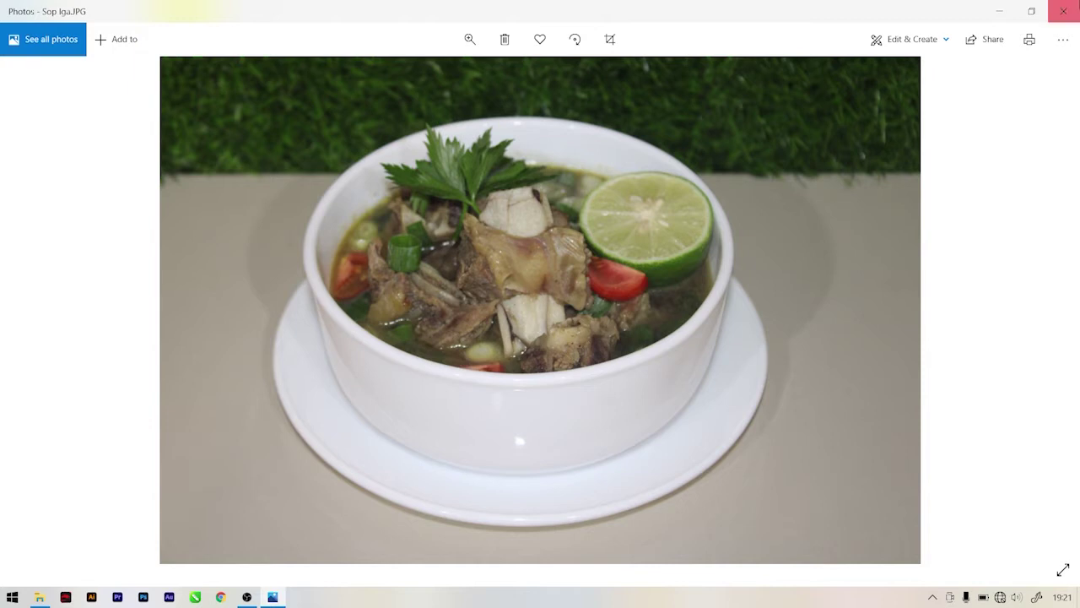
left_click(1062, 11)
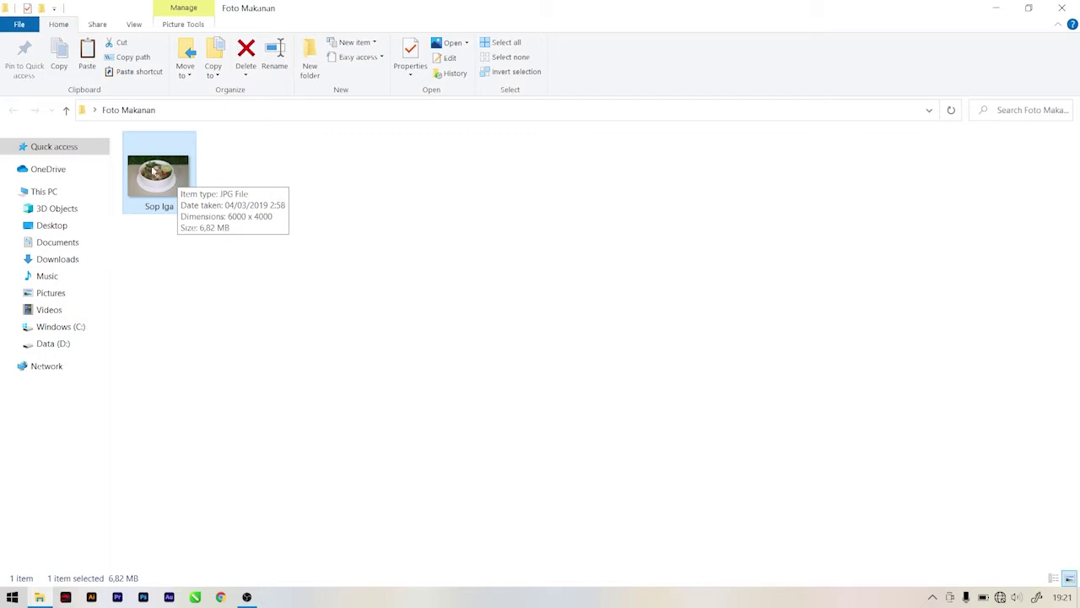
double_click(155, 164)
- Open Sop Iga.JPG with Adobe Photoshop 2020 and dismiss the floating Properties panel
right_click(156, 165)
mouse_move(253, 261)
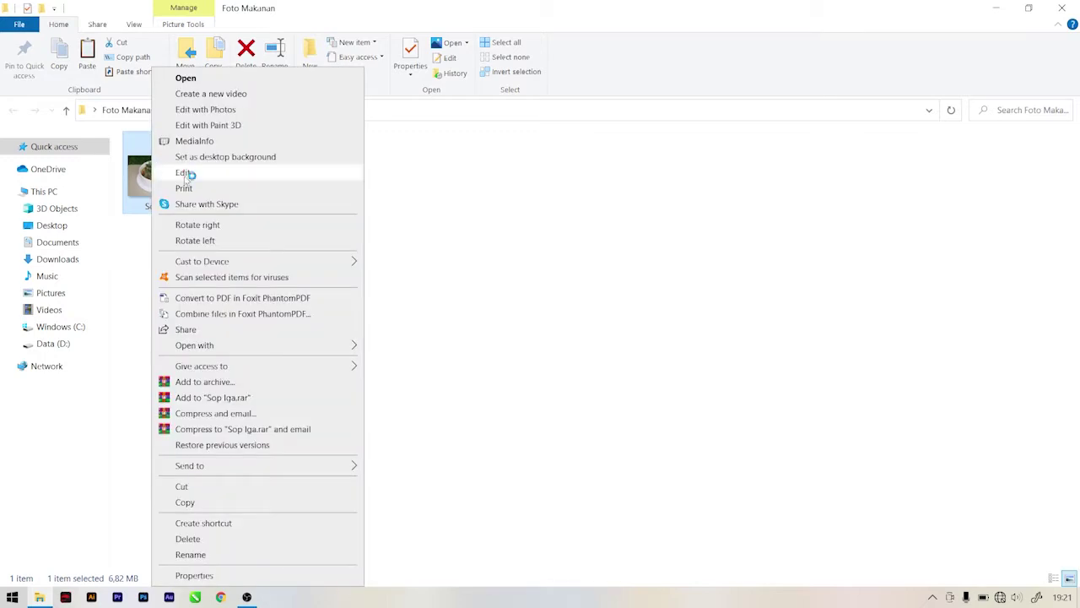
mouse_move(253, 345)
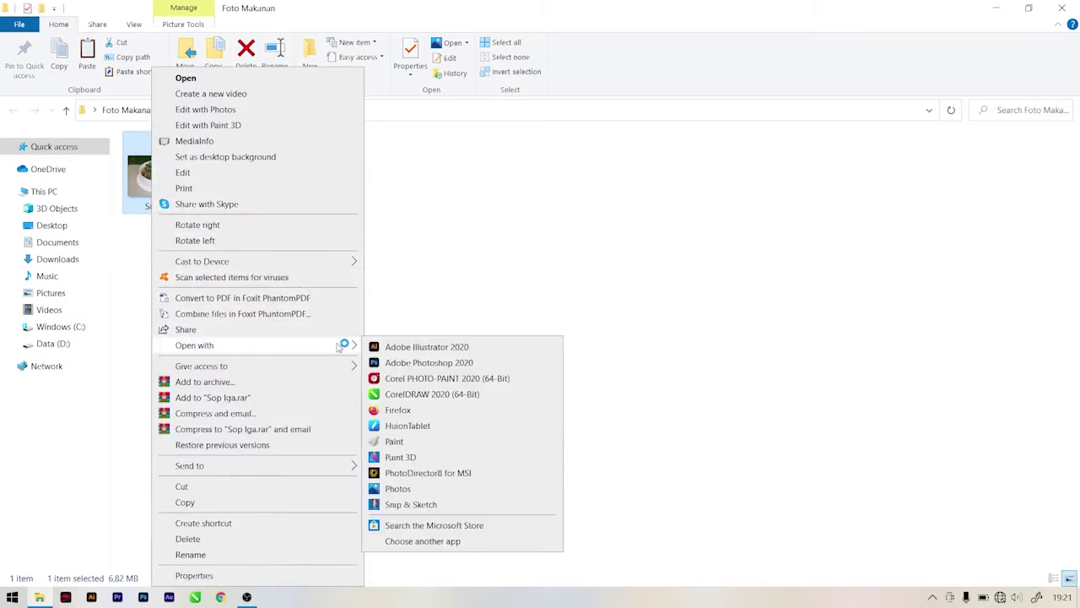
left_click(423, 363)
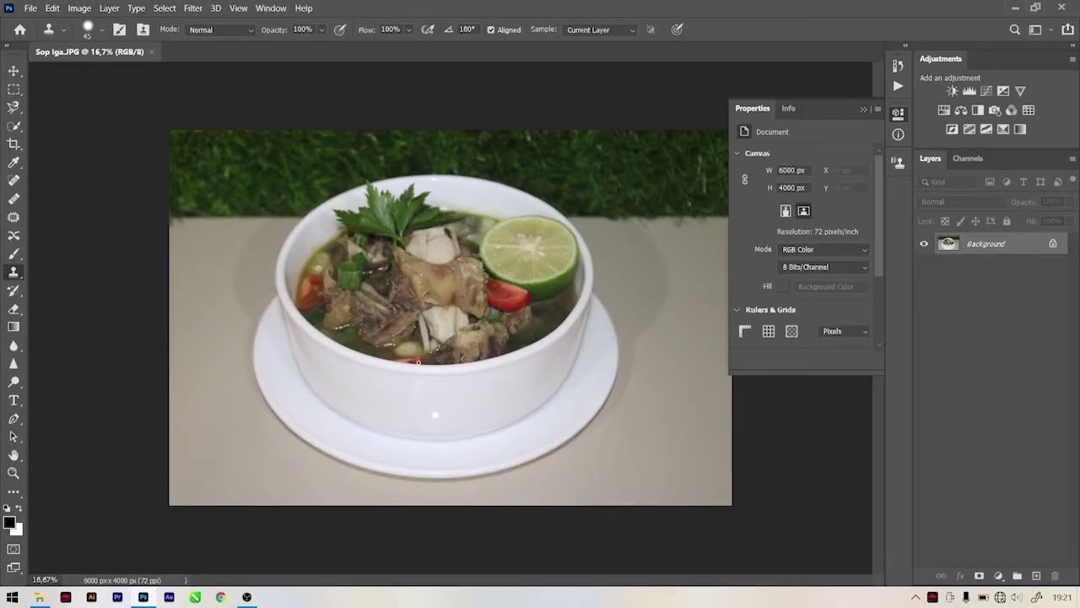
left_click(863, 109)
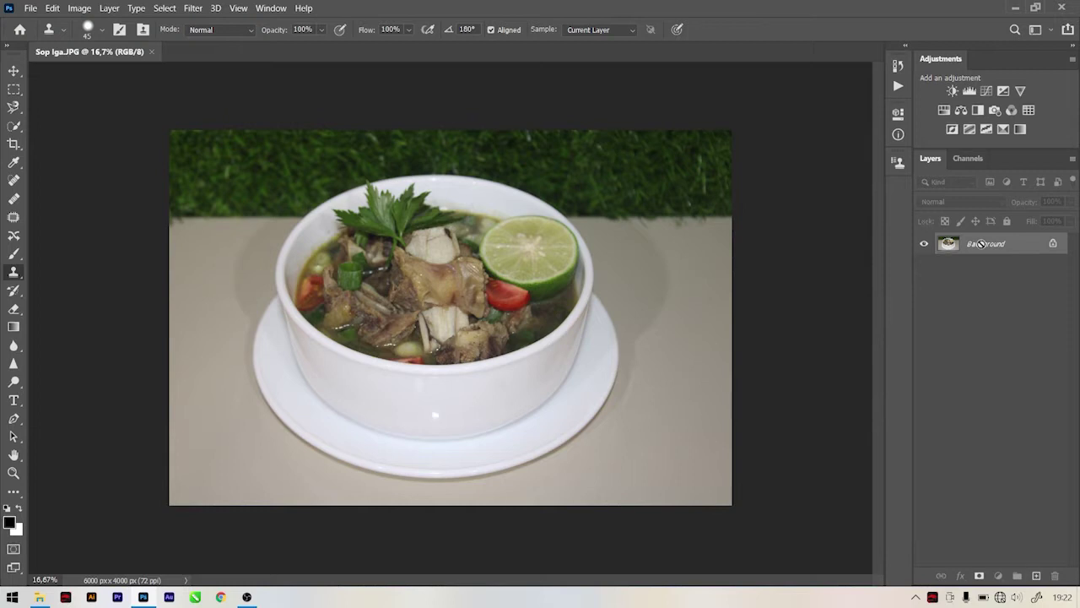
- Duplicate the Background layer into Layer 1 with Ctrl+J
key("ctrl+j")
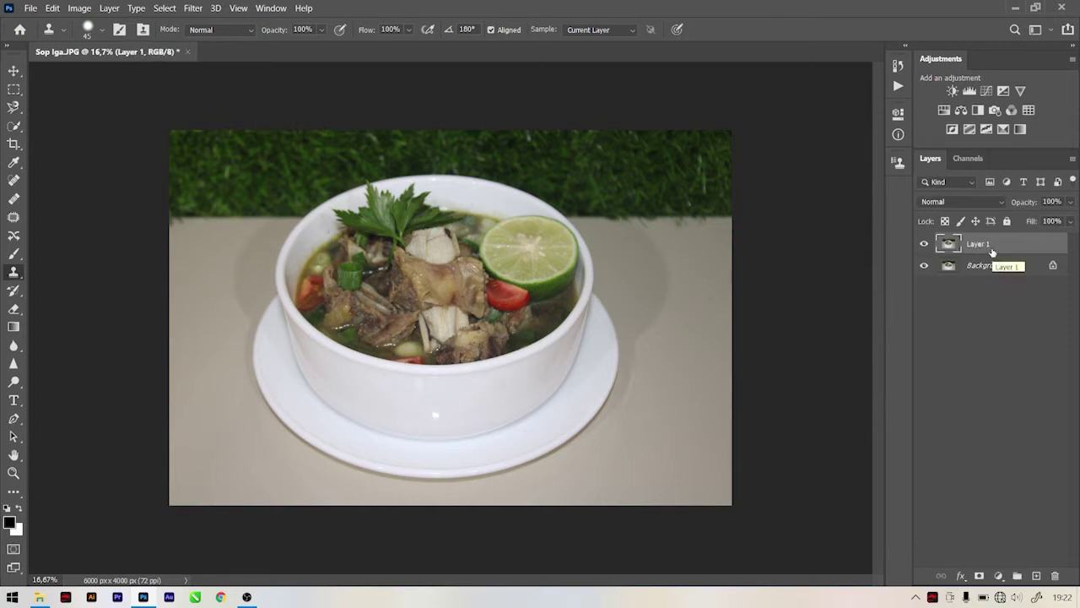
left_click(193, 10)
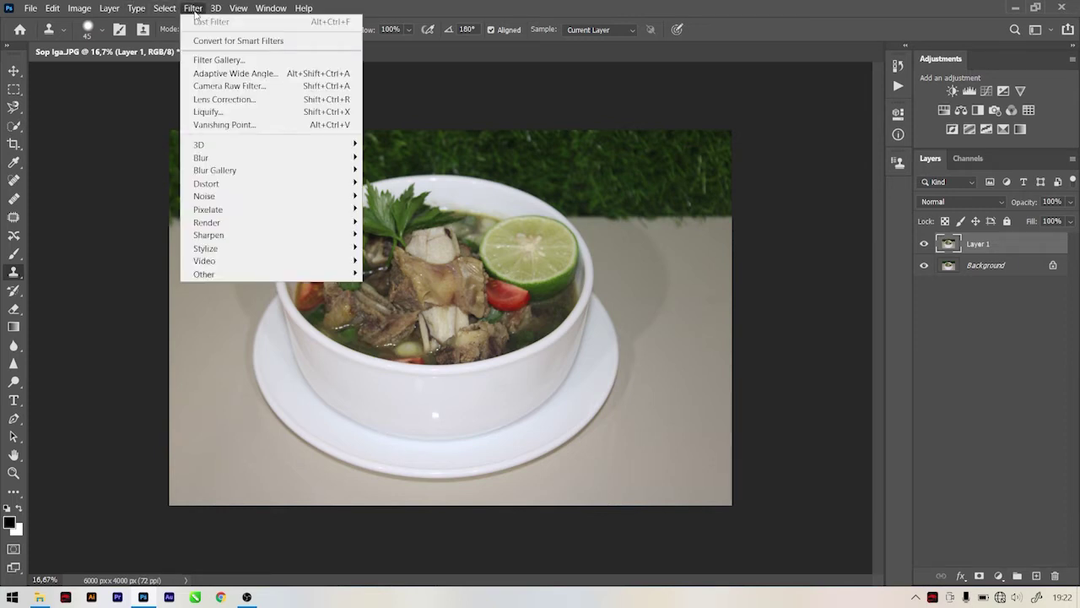
- Apply Camera Raw Filter to Layer 1 with Exposure +0.60, Highlights +37 and Shadows +21
left_click(226, 87)
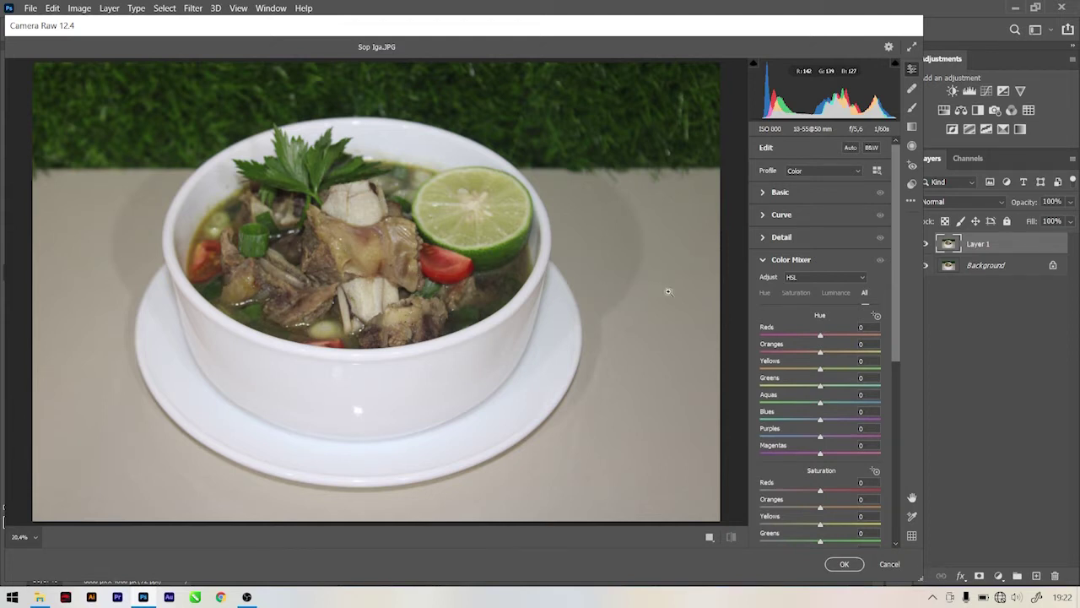
left_click(764, 193)
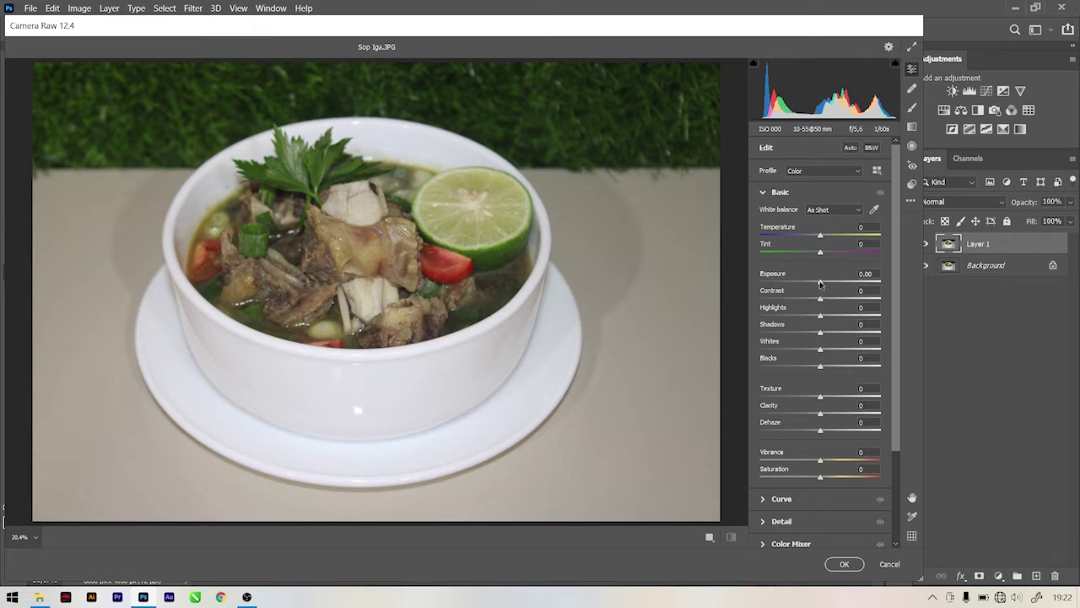
left_click_drag(819, 285, 828, 286)
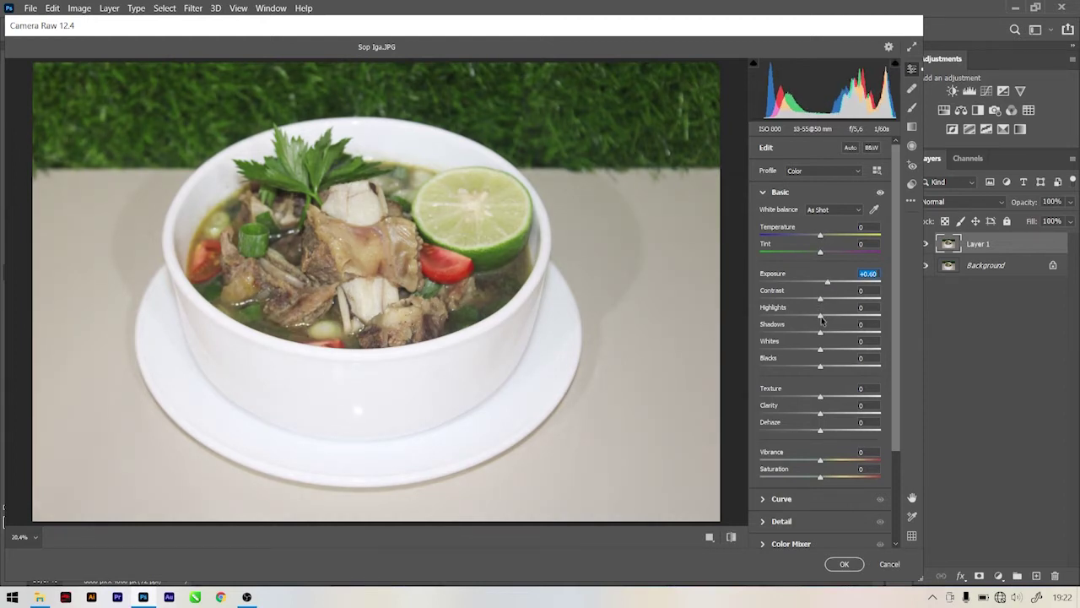
mouse_move(821, 320)
left_mouse_down()
mouse_move(861, 319)
mouse_move(844, 316)
left_mouse_up()
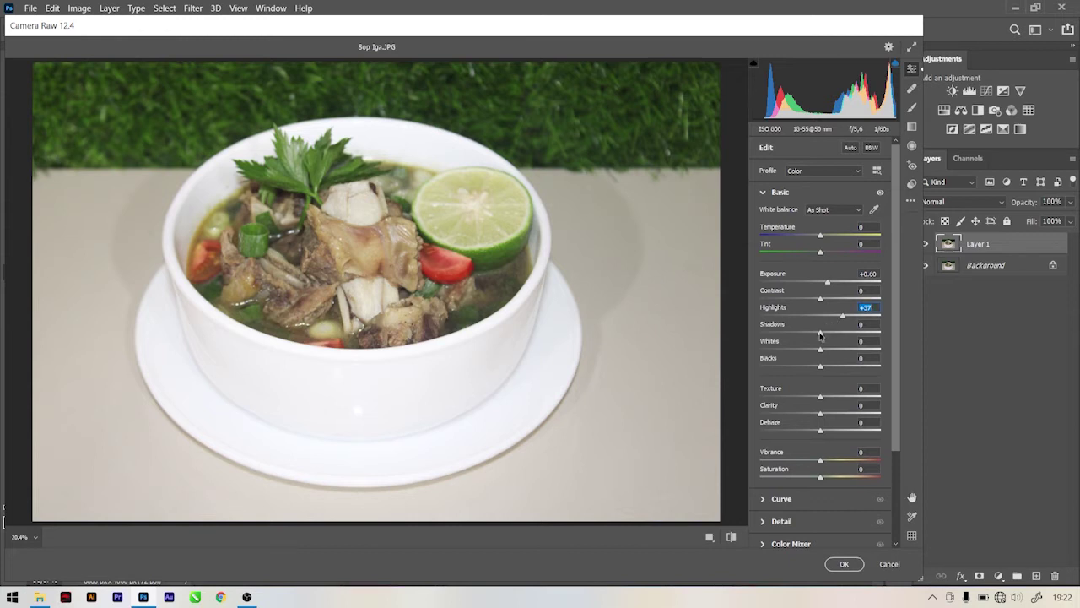
left_click_drag(820, 333, 832, 336)
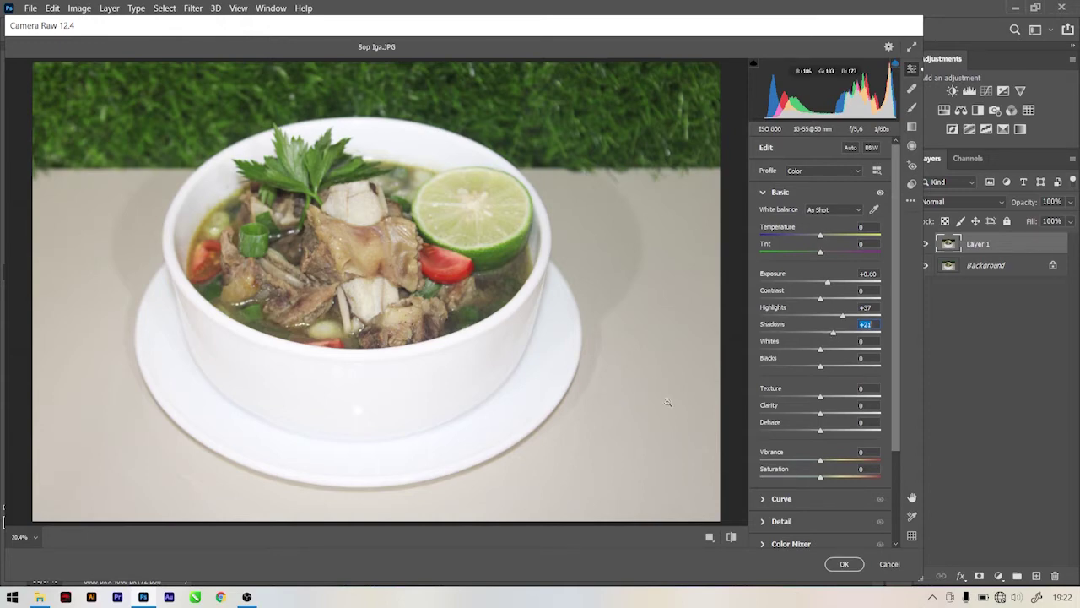
- Set Camera Raw Texture to +22 and Clarity to +15, checking the soup's detail
left_click_drag(376, 287, 435, 273)
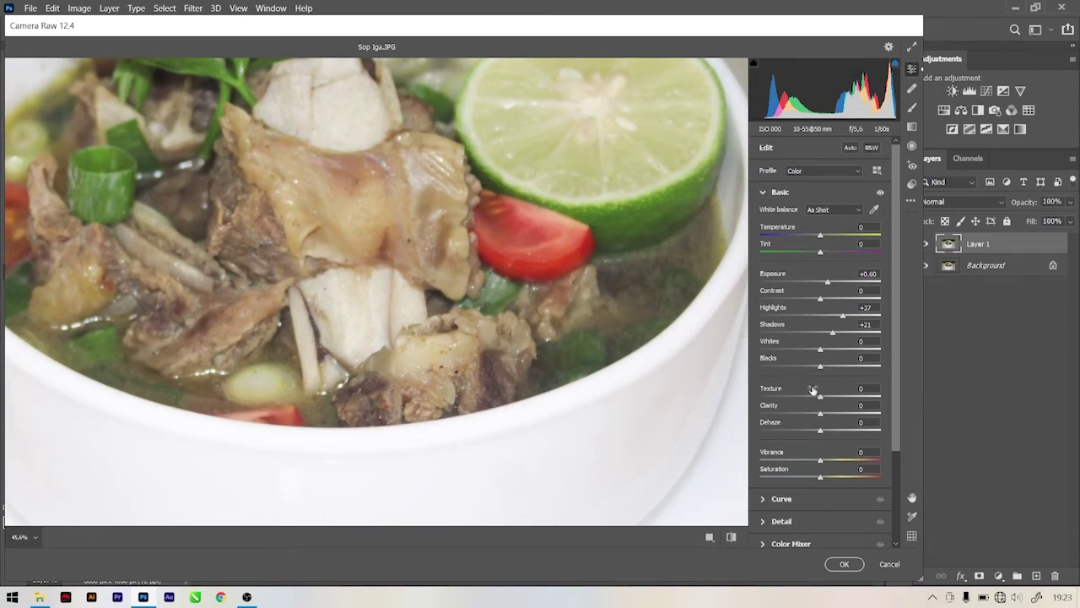
left_click_drag(824, 400, 836, 402)
left_click_drag(837, 403, 837, 403)
left_click_drag(820, 417, 829, 422)
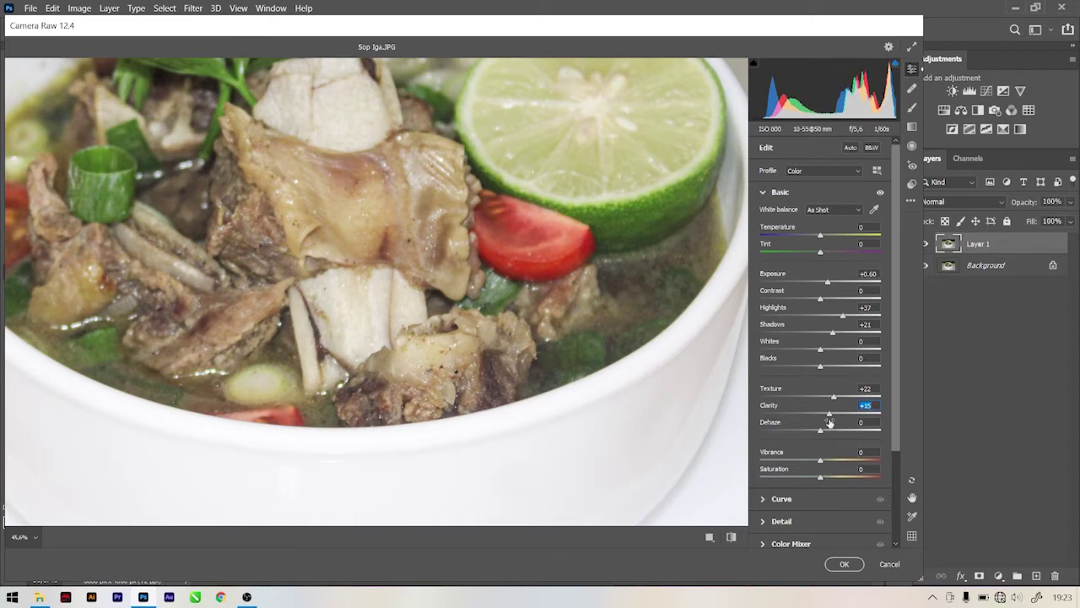
left_click(597, 309)
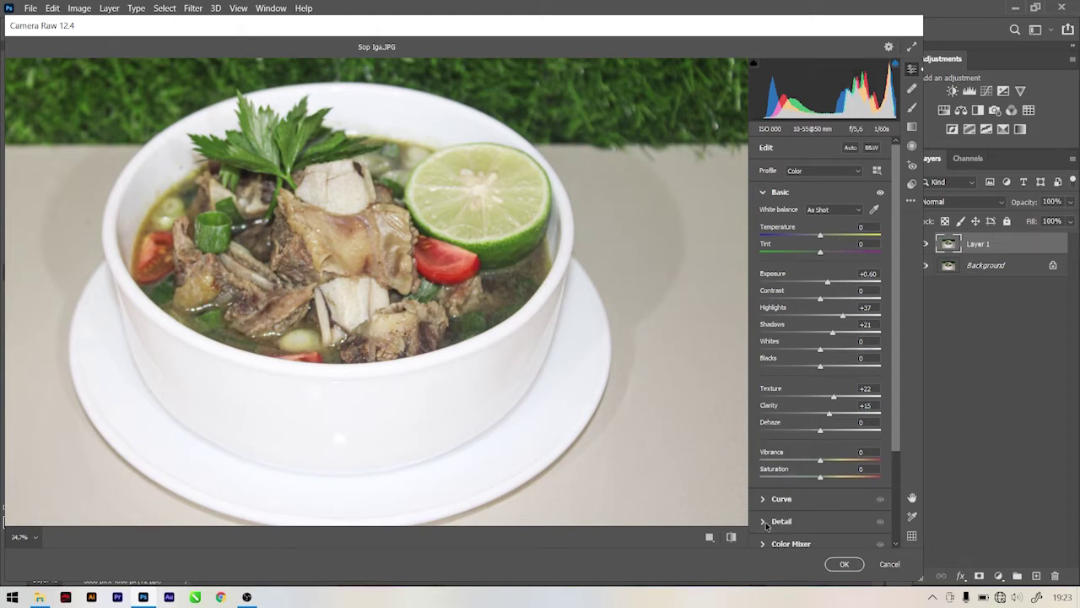
- Set Detail Noise Reduction to 39 and fit the whole photo in the preview
mouse_move(358, 283)
left_mouse_down()
mouse_move(418, 289)
mouse_move(422, 302)
mouse_move(389, 304)
left_mouse_up()
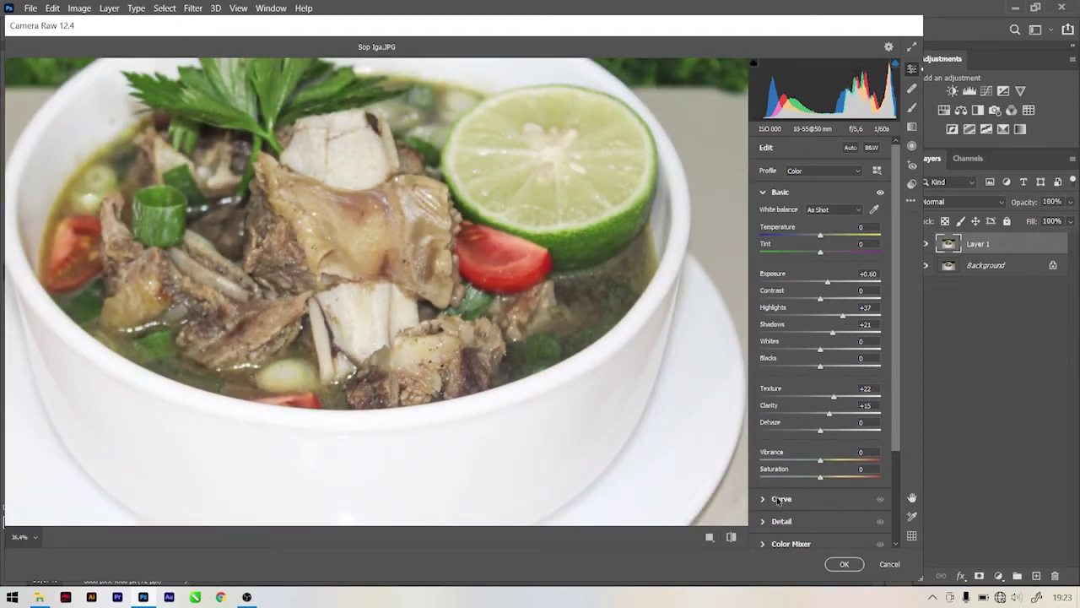
left_click(765, 521)
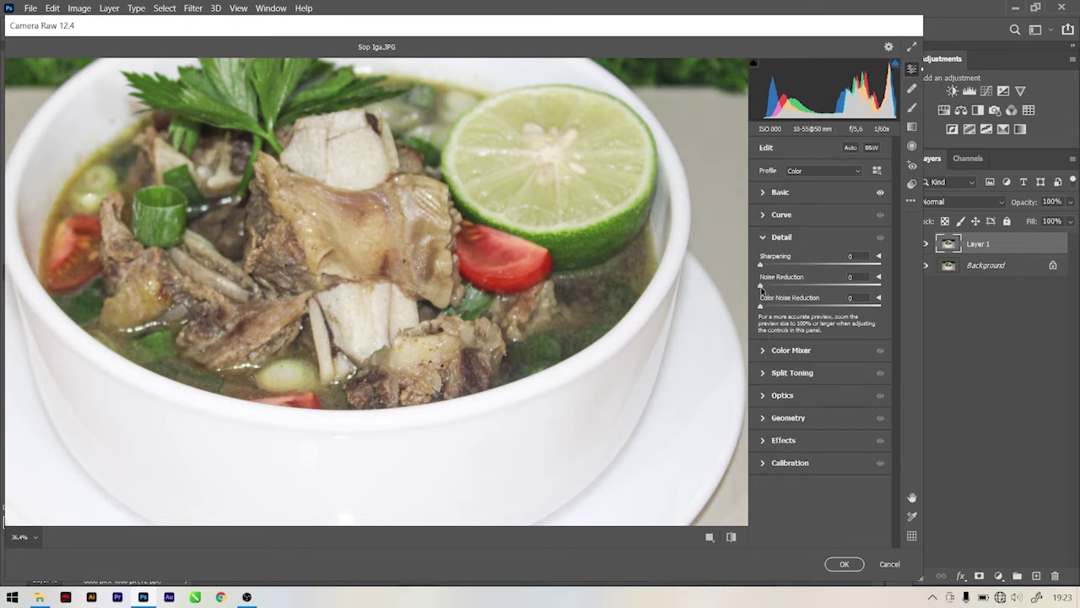
left_click_drag(761, 288, 807, 289)
left_click(335, 333)
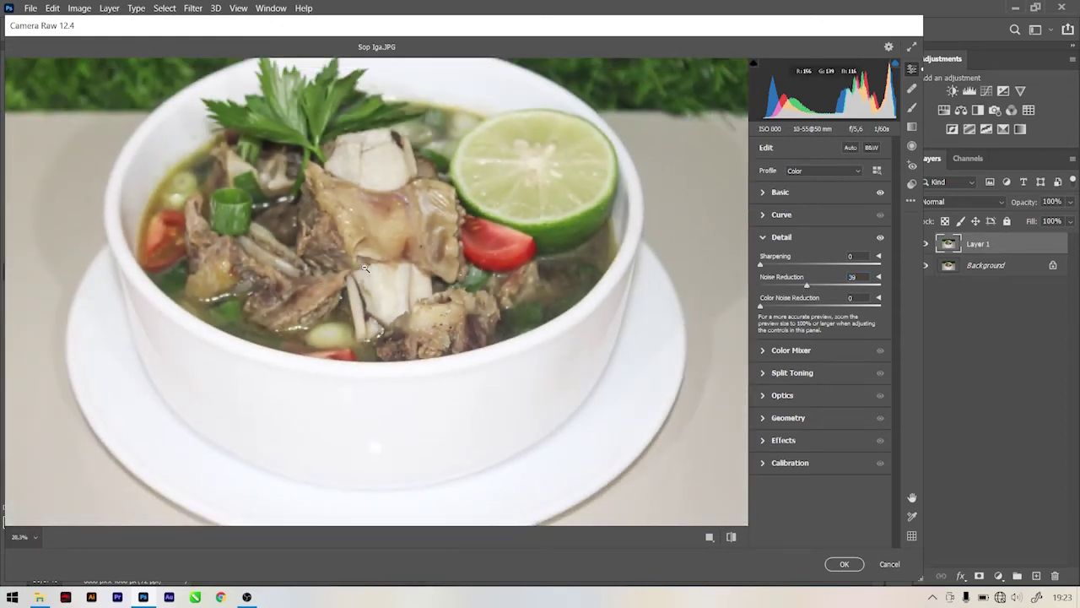
left_click_drag(364, 267, 332, 260)
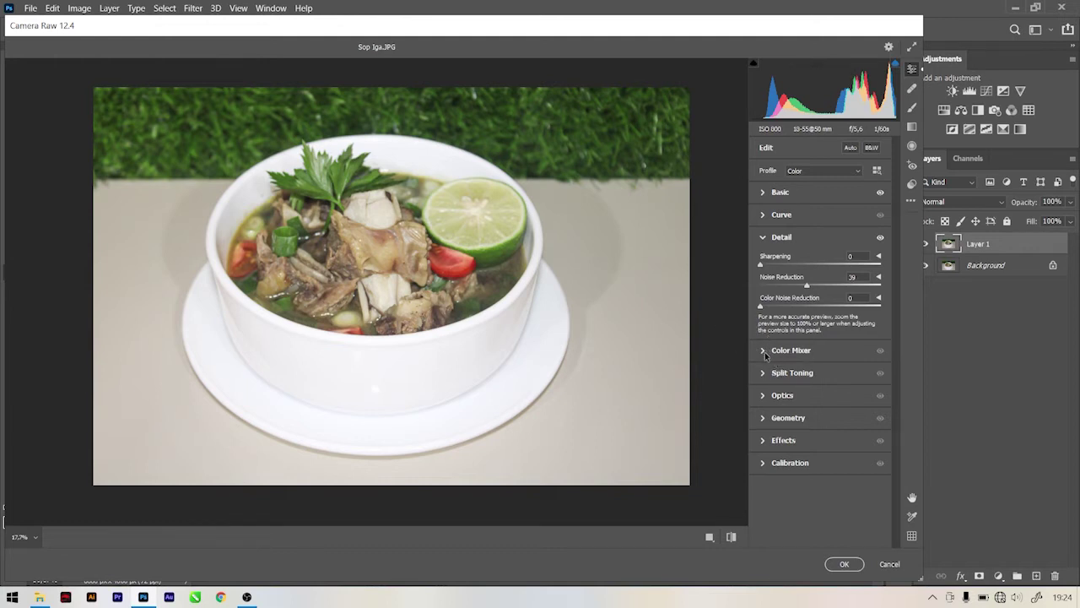
- Shift Color Mixer hues to Reds -23, Yellows -19 and Greens +20
left_click(766, 356)
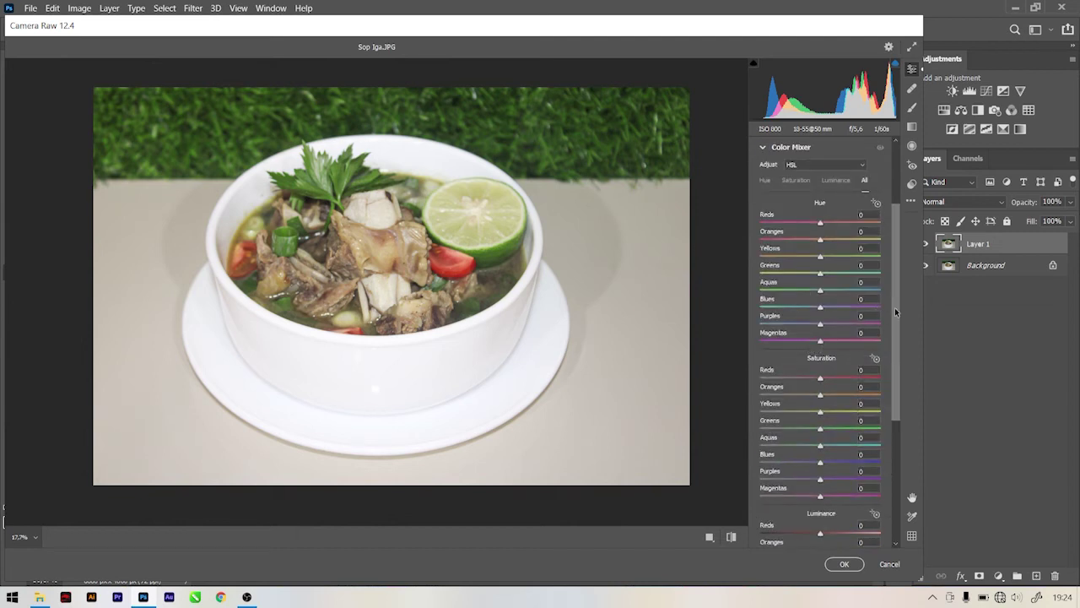
left_click_drag(895, 307, 895, 308)
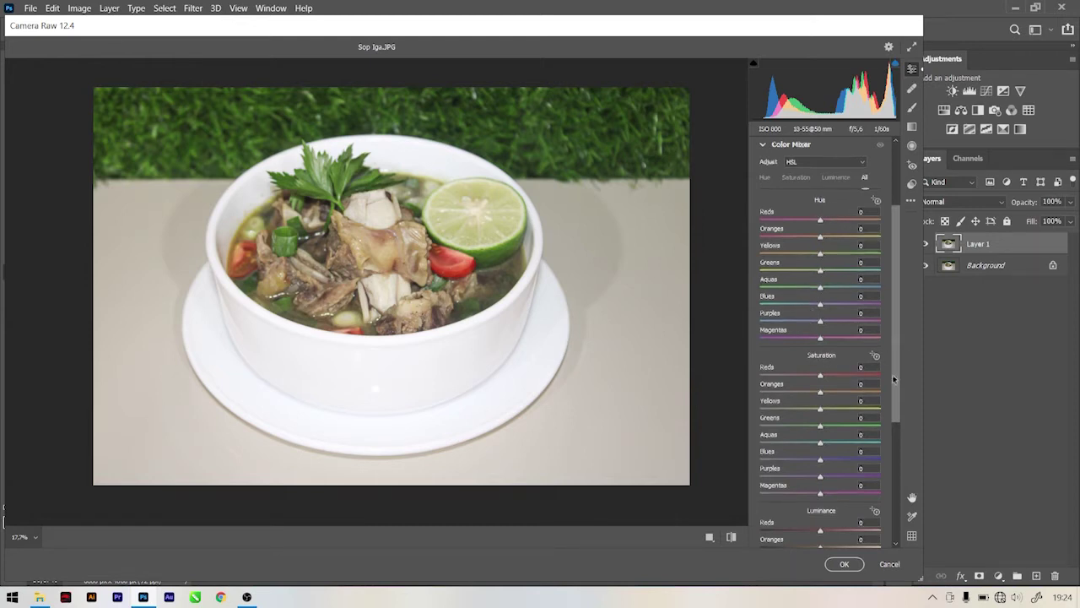
mouse_move(893, 368)
left_mouse_down()
mouse_move(896, 413)
mouse_move(902, 325)
left_mouse_up()
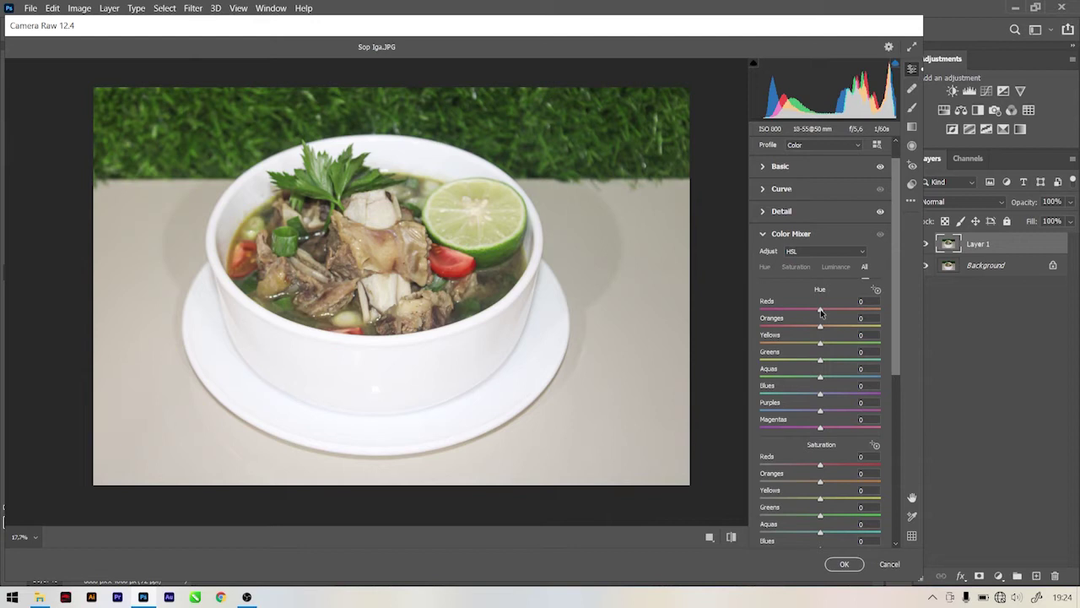
left_click_drag(821, 313, 807, 314)
mouse_move(820, 362)
left_mouse_down()
mouse_move(840, 363)
mouse_move(805, 363)
mouse_move(837, 365)
left_mouse_up()
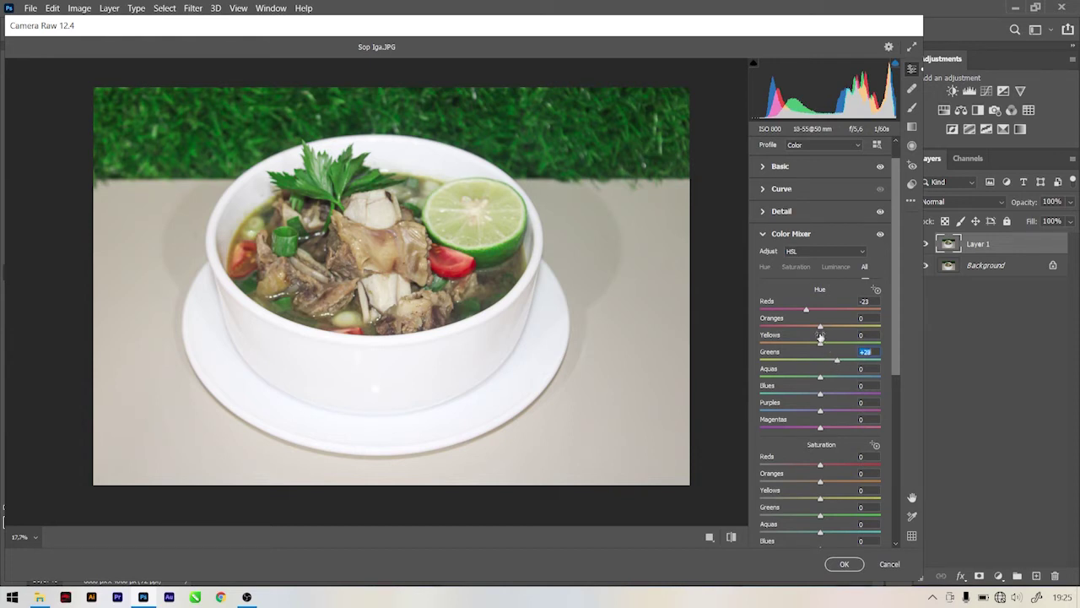
left_click_drag(820, 342, 810, 347)
left_click_drag(893, 337, 897, 404)
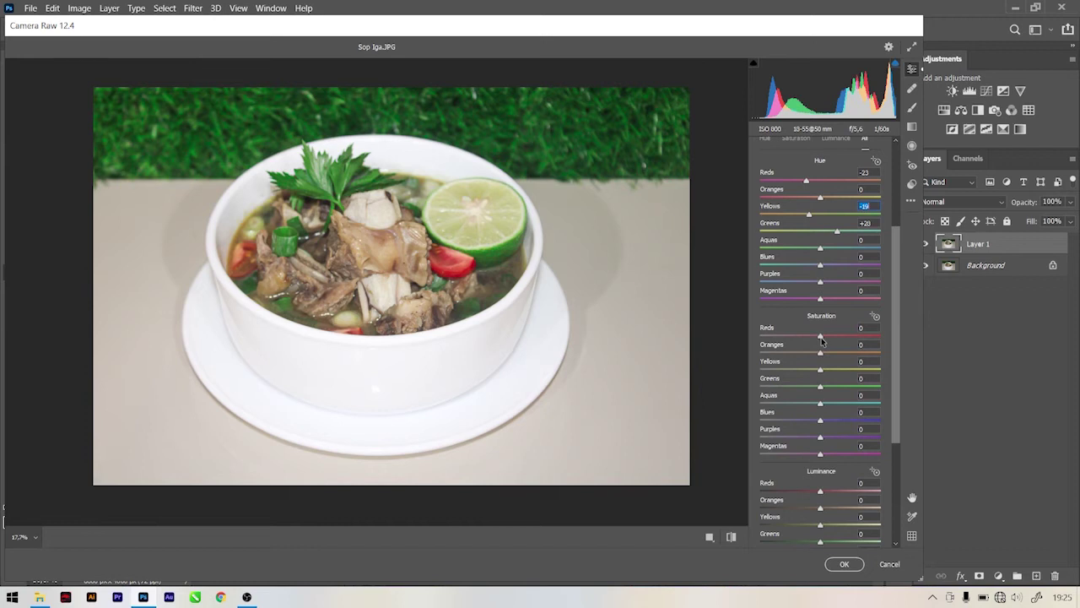
- Raise Color Mixer saturation to Reds +30, Yellows +26 and Greens +33
left_click_drag(822, 340, 839, 339)
left_click(821, 370)
left_click_drag(820, 370, 837, 373)
left_click_drag(821, 388, 841, 389)
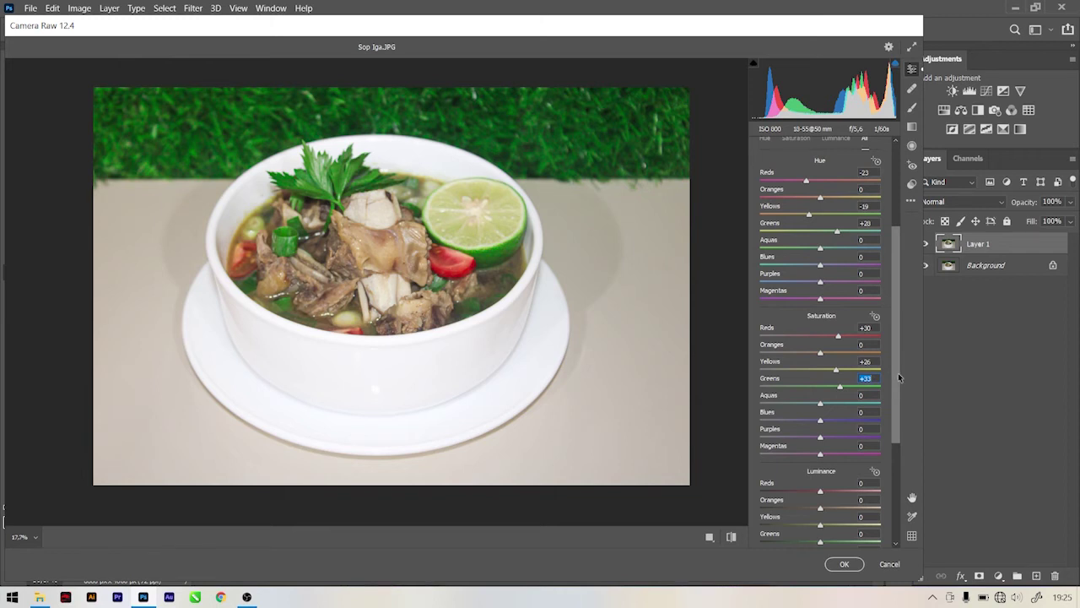
left_click_drag(897, 371, 898, 437)
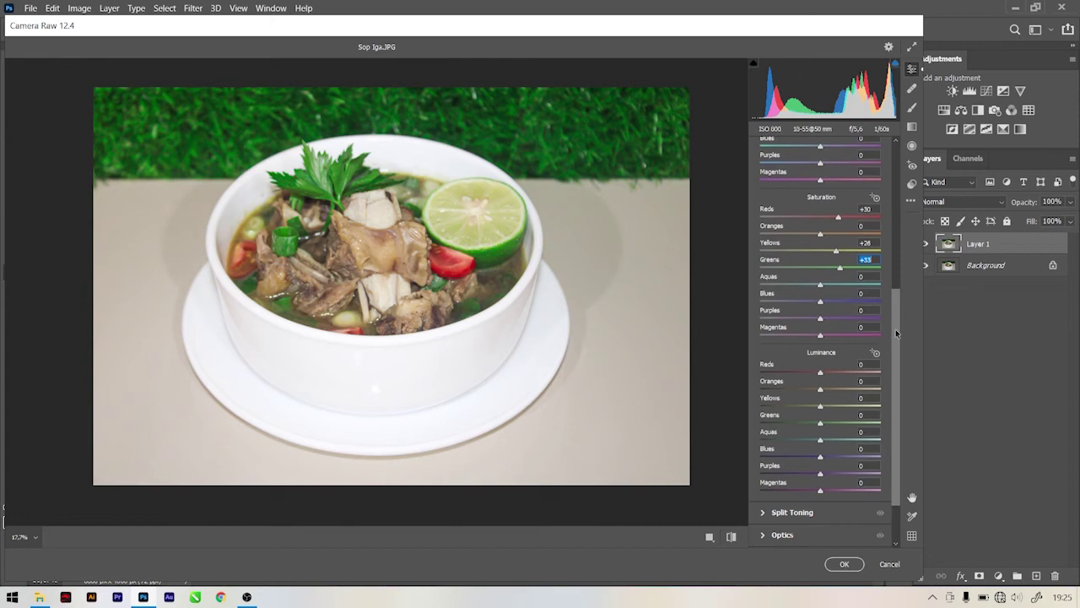
- Set Color Mixer luminance to Reds +19, Yellows +17 and Greens +27
left_click_drag(896, 334, 899, 353)
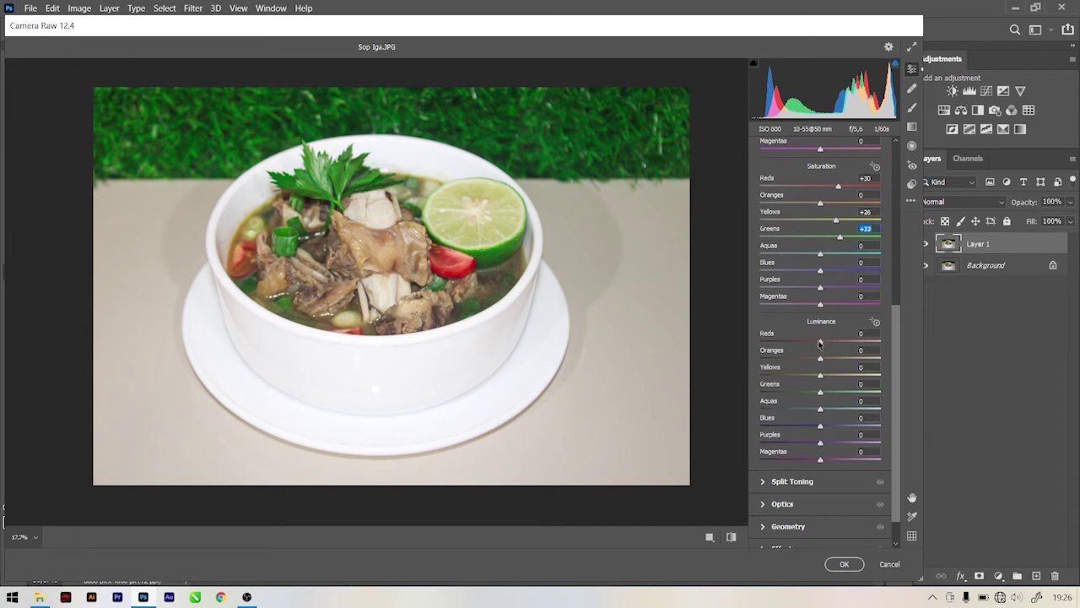
mouse_move(820, 342)
left_mouse_down()
mouse_move(836, 342)
mouse_move(831, 378)
left_mouse_up()
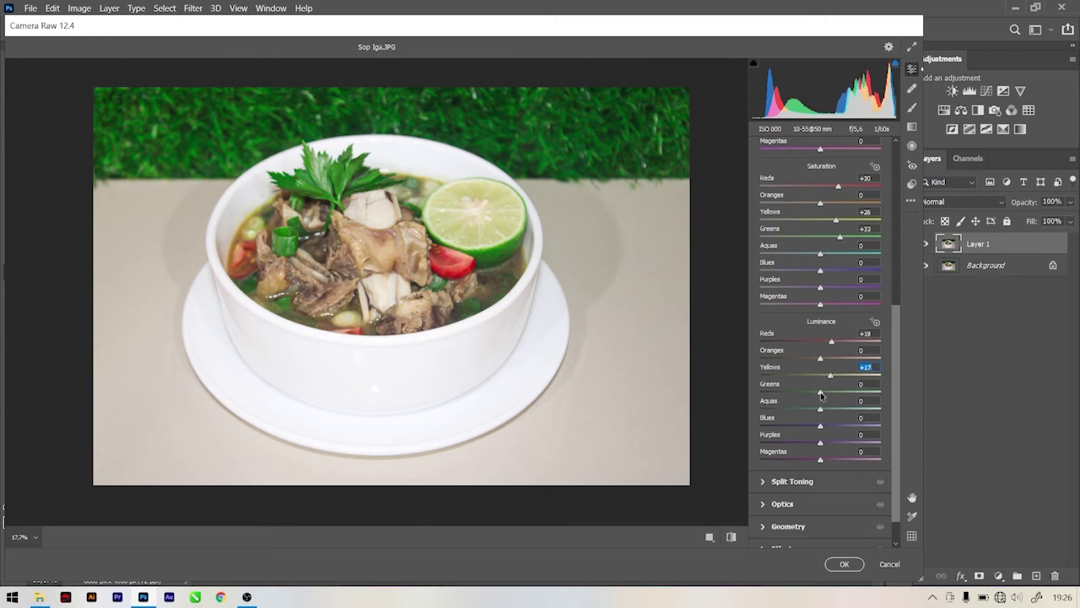
left_click_drag(821, 394, 837, 396)
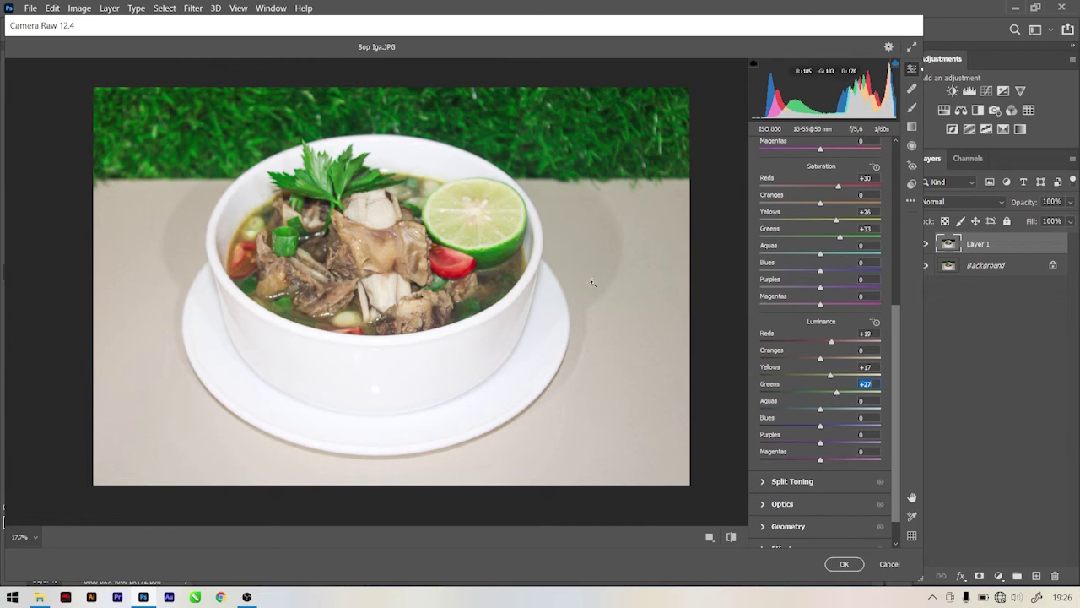
mouse_move(382, 268)
left_mouse_down()
mouse_move(441, 263)
mouse_move(390, 270)
left_mouse_up()
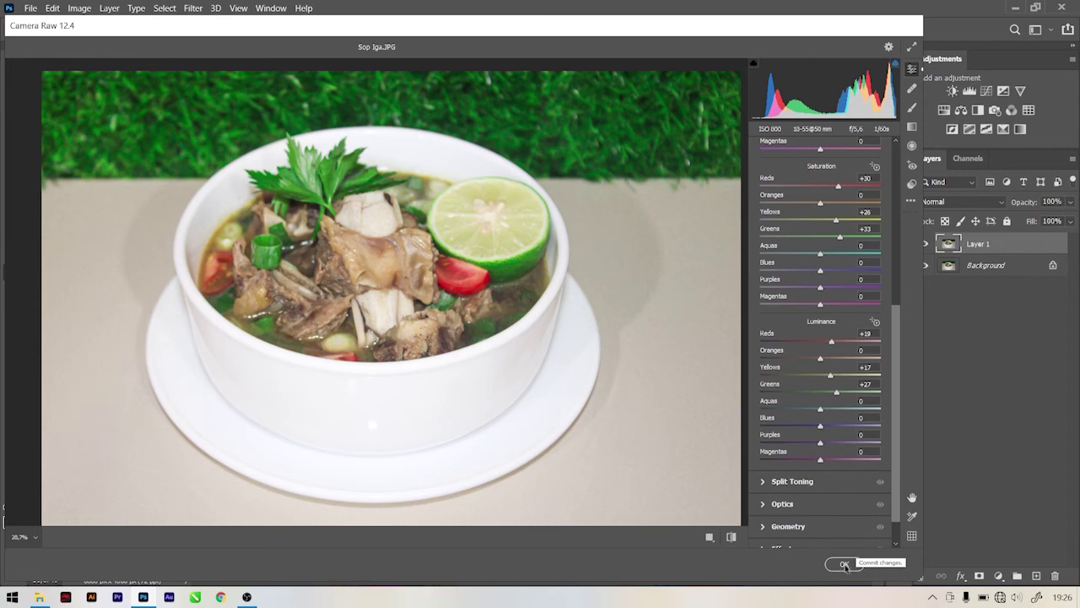
- Confirm the Camera Raw edits, then toggle Layer 1's visibility twice to compare with the original
left_click(844, 565)
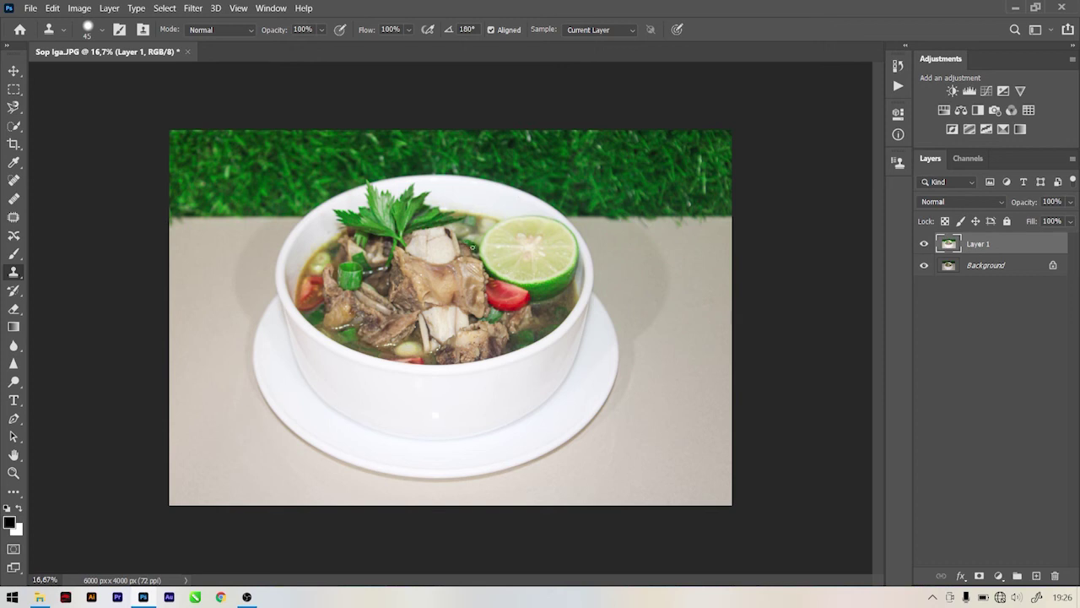
left_click(925, 244)
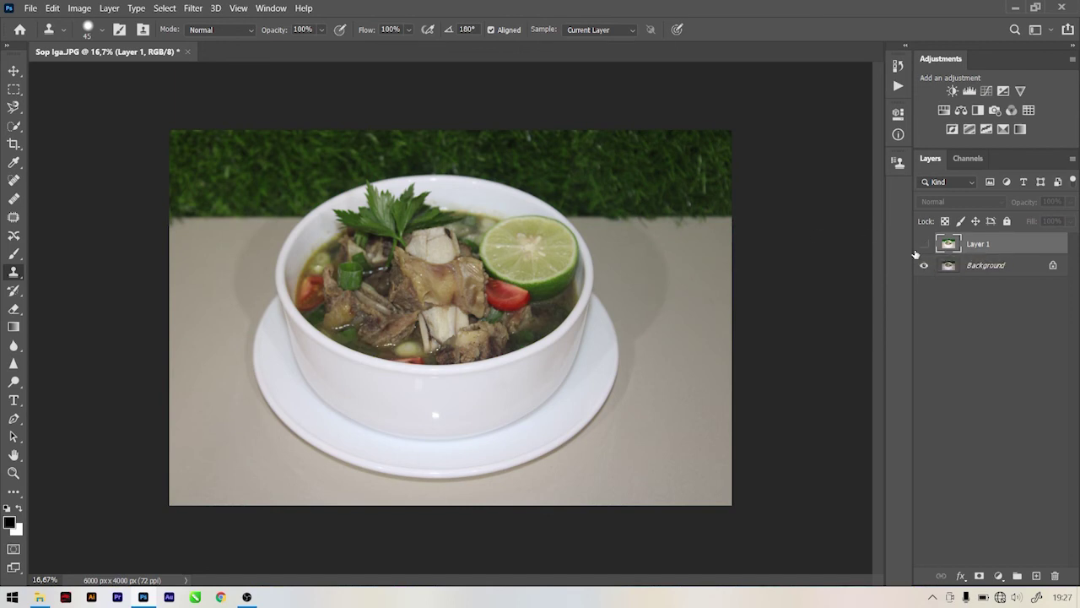
left_click(925, 244)
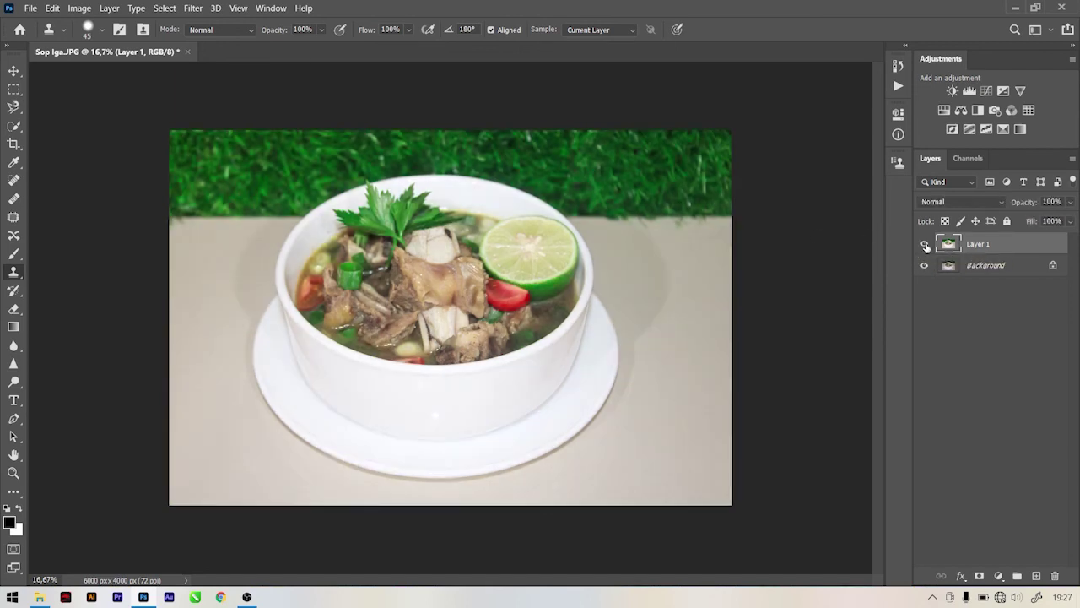
left_click(925, 244)
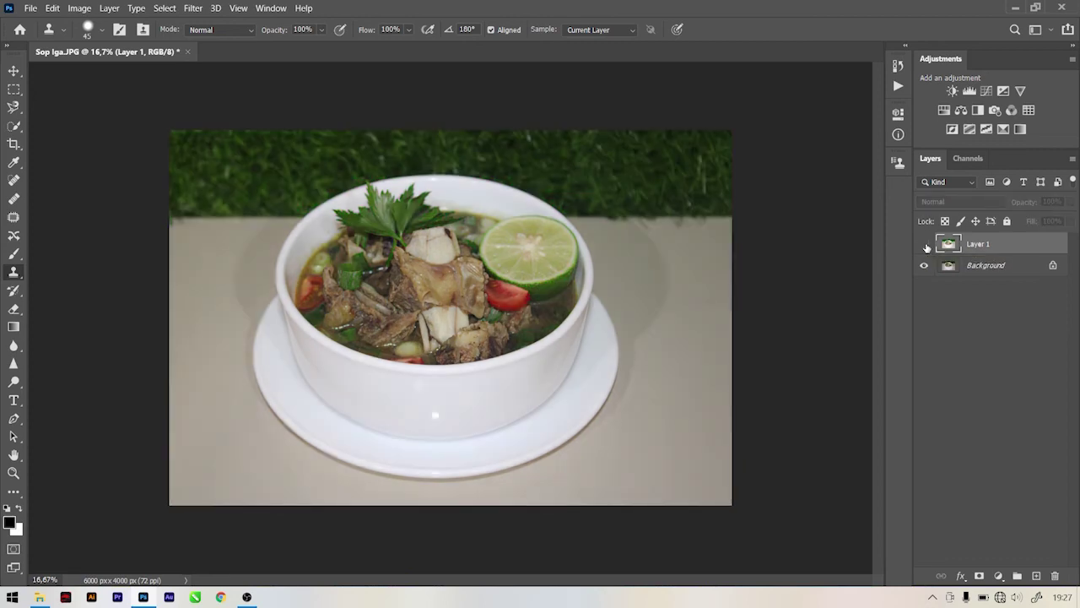
left_click(925, 244)
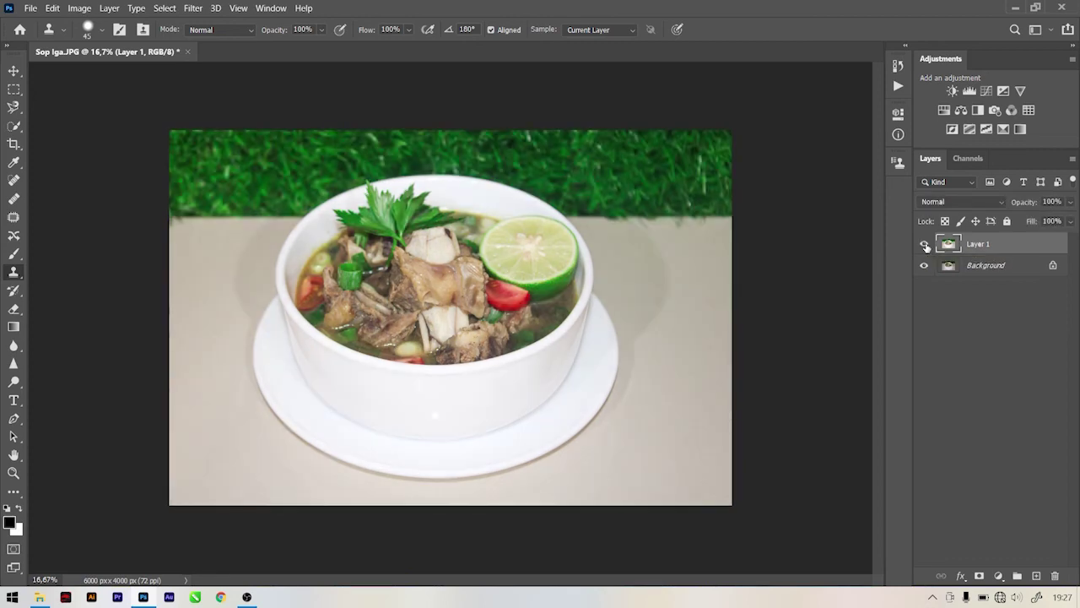